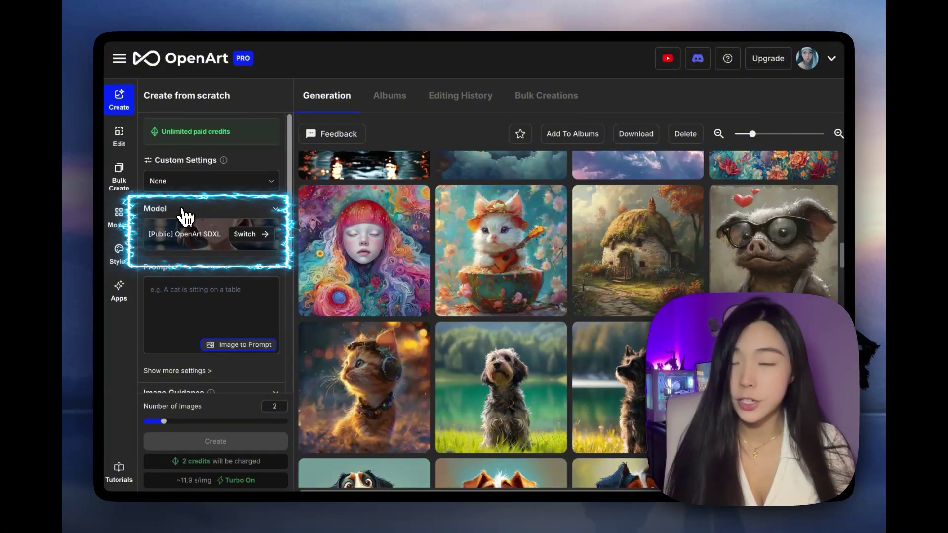
# - Open the model picker and scroll through the public model cards, including Flux (dev) and Kolors
pyautogui.click(209, 243)
pyautogui.scroll(-10, 644, 296)
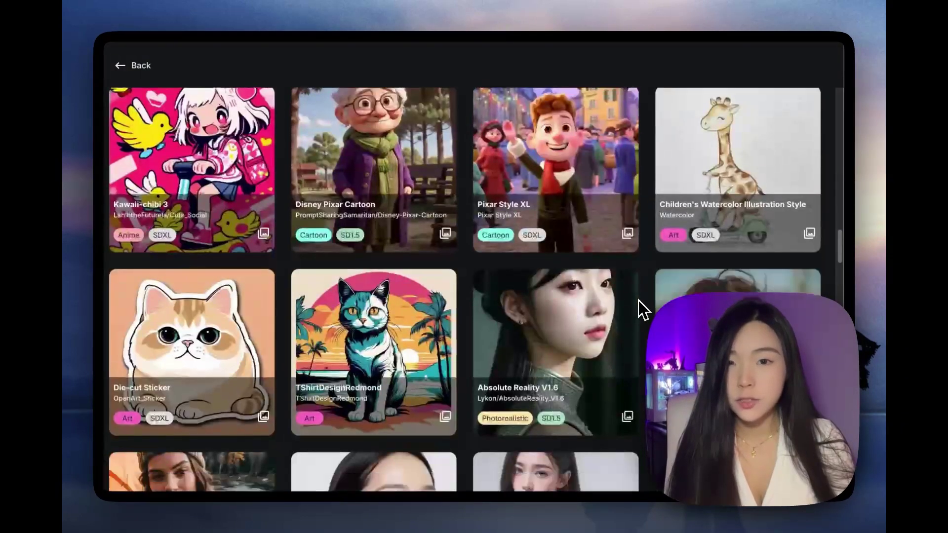
pyautogui.scroll(-20, 642, 309)
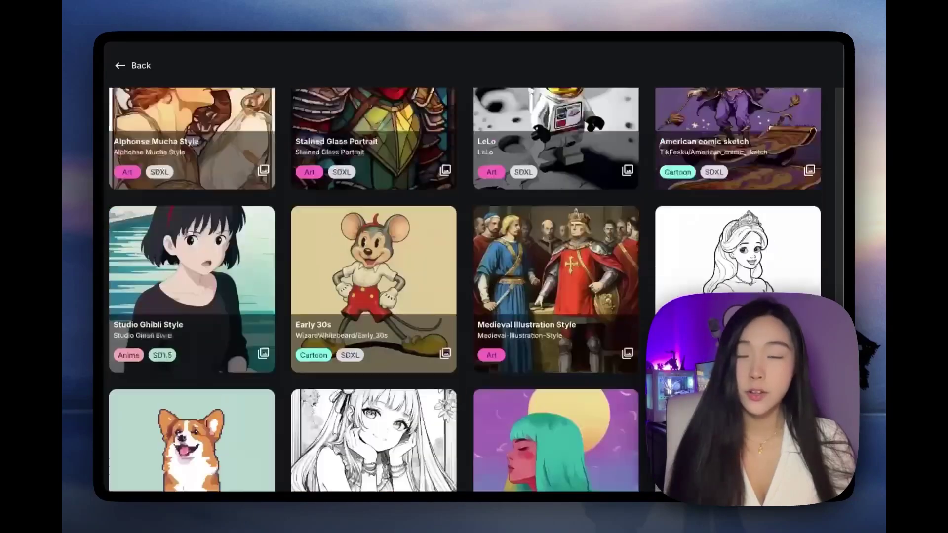
pyautogui.scroll(15, 465, 289)
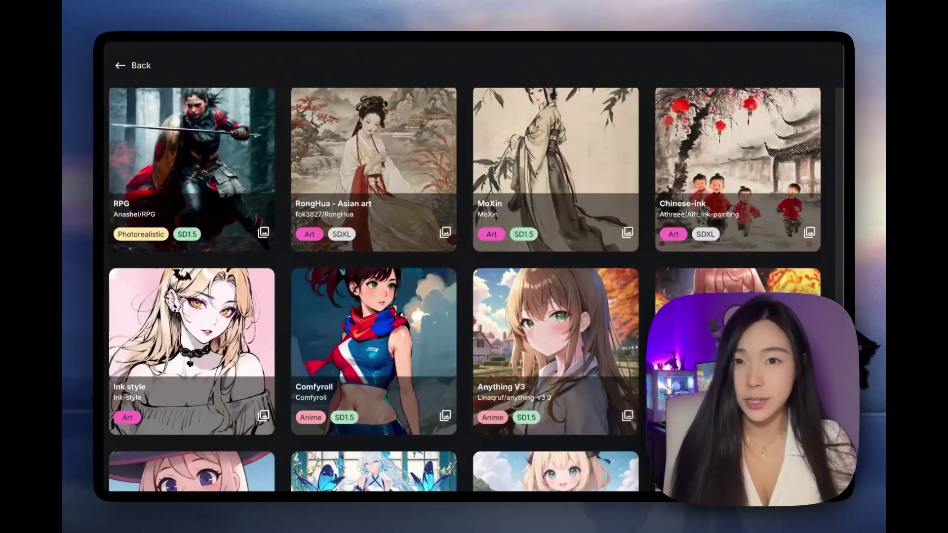
pyautogui.scroll(10, 465, 289)
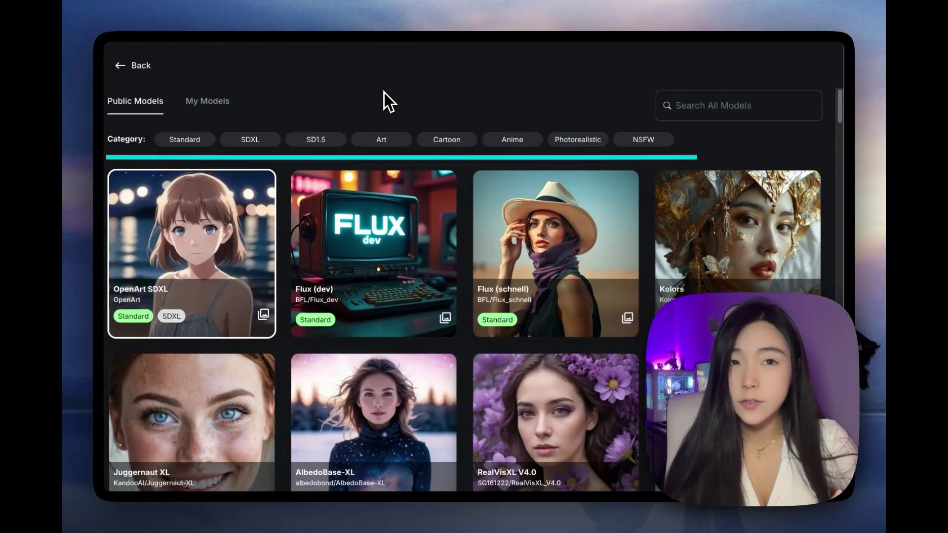
# - Filter models by the Art, Cartoon, Anime and Photorealistic categories, then scroll through the Anime models
pyautogui.click(398, 145)
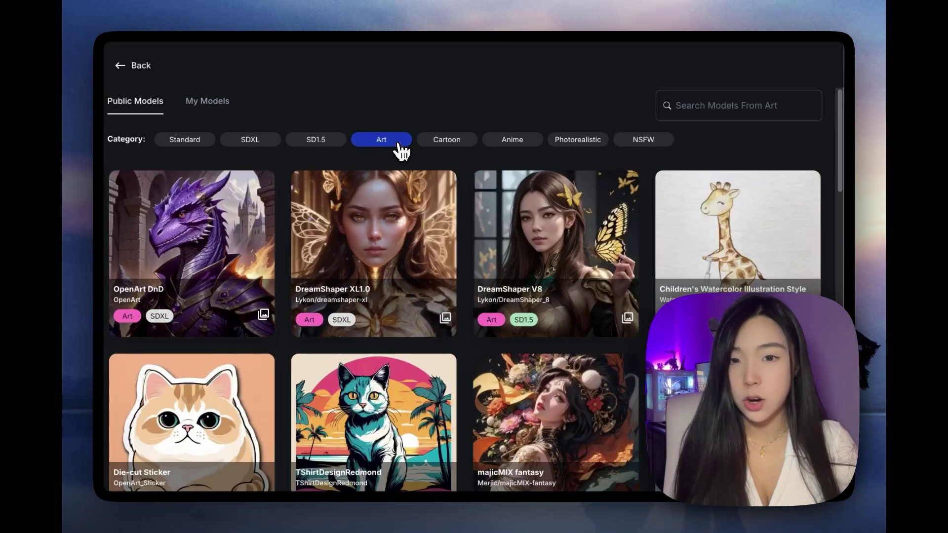
pyautogui.click(444, 149)
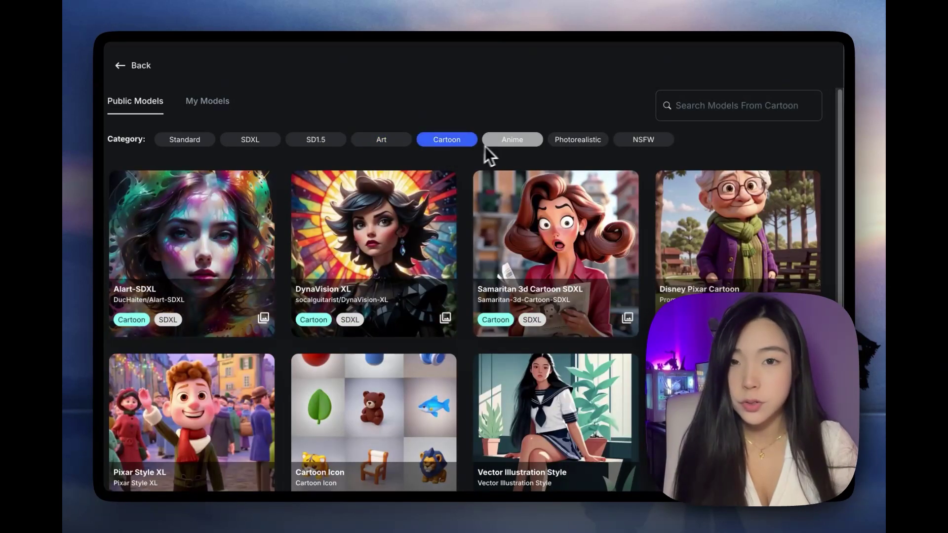
pyautogui.click(533, 150)
pyautogui.click(582, 149)
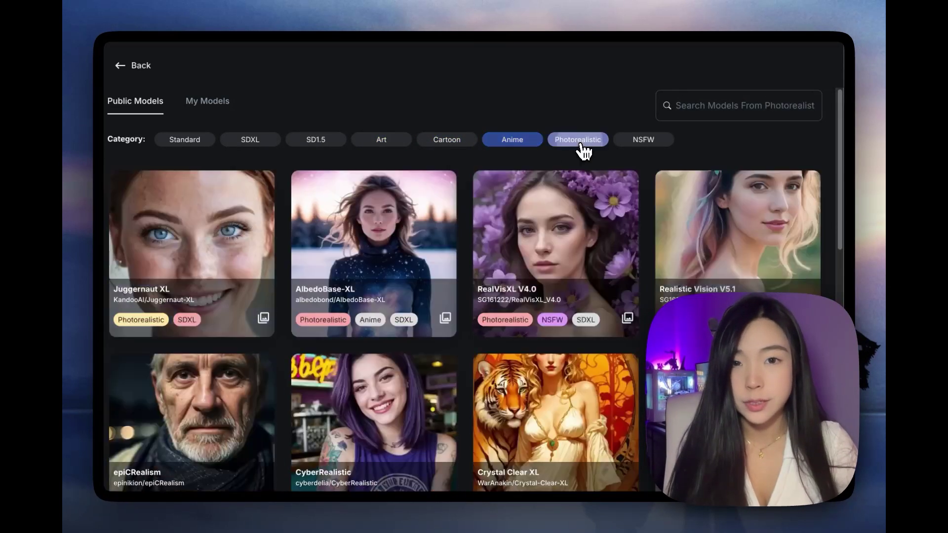
pyautogui.click(528, 144)
pyautogui.scroll(-5, 513, 291)
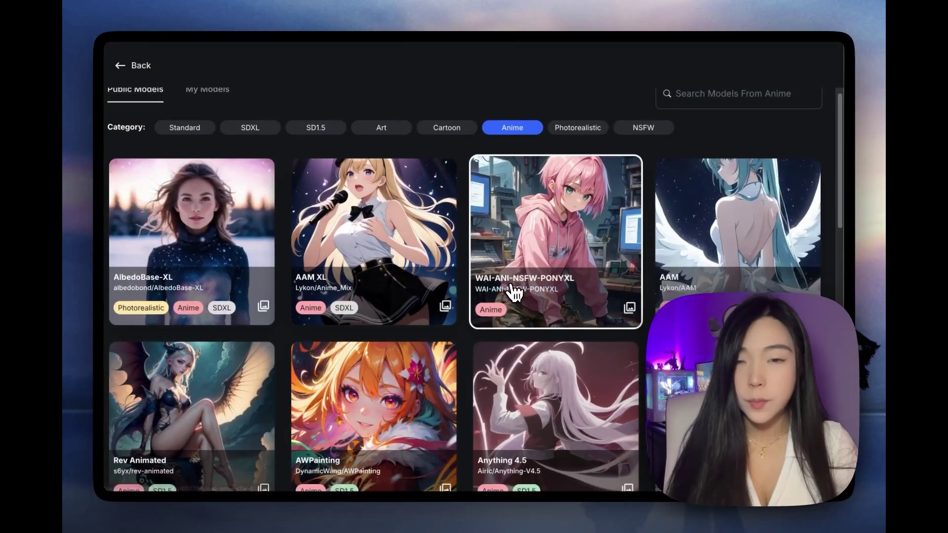
pyautogui.scroll(-4, 645, 303)
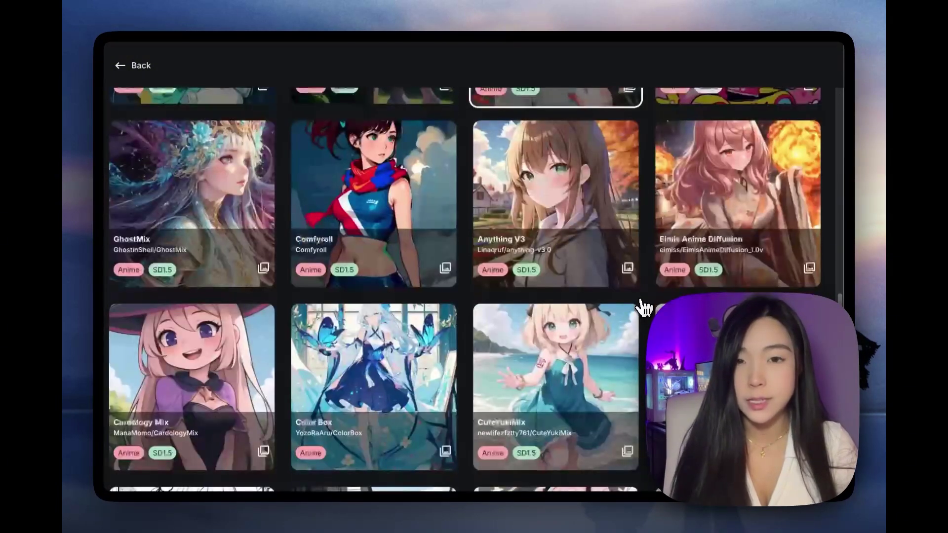
pyautogui.scroll(-3, 645, 309)
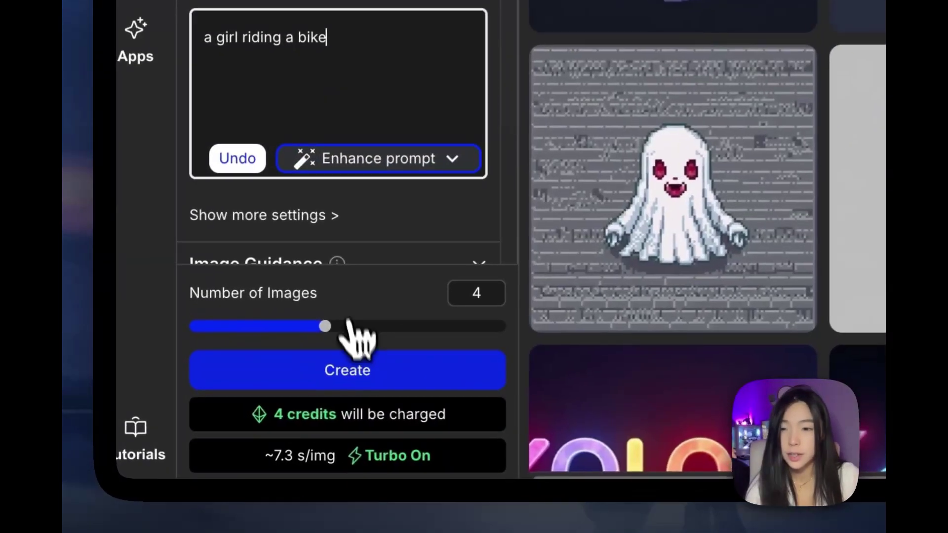
# - Generate the girl-on-bike images, view them in the detail viewer, then reopen the model list
pyautogui.click(432, 386)
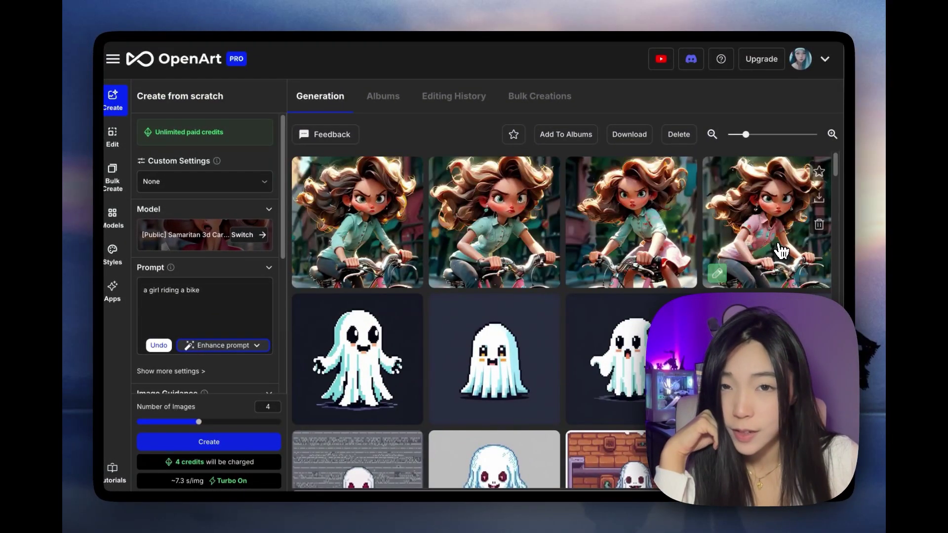
pyautogui.click(780, 250)
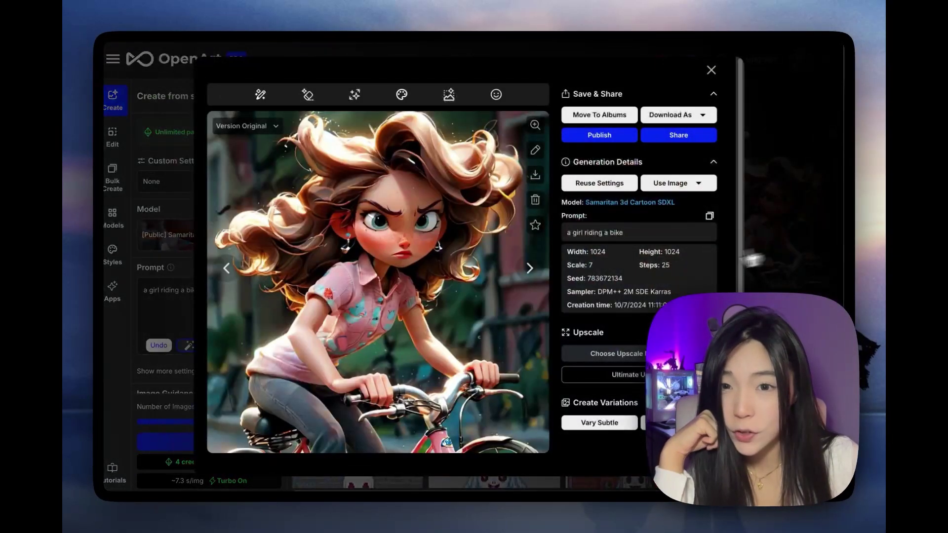
pyautogui.click(226, 269)
pyautogui.click(164, 306)
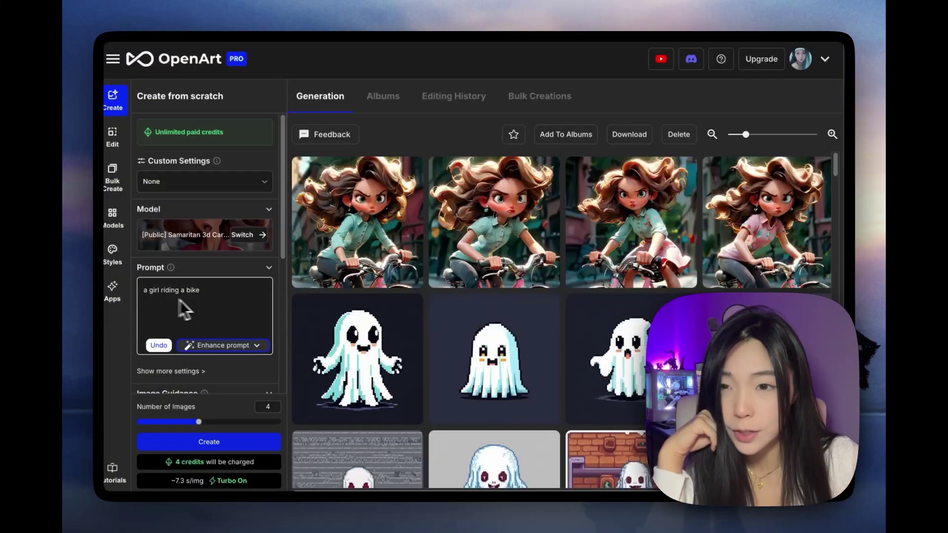
pyautogui.click(243, 234)
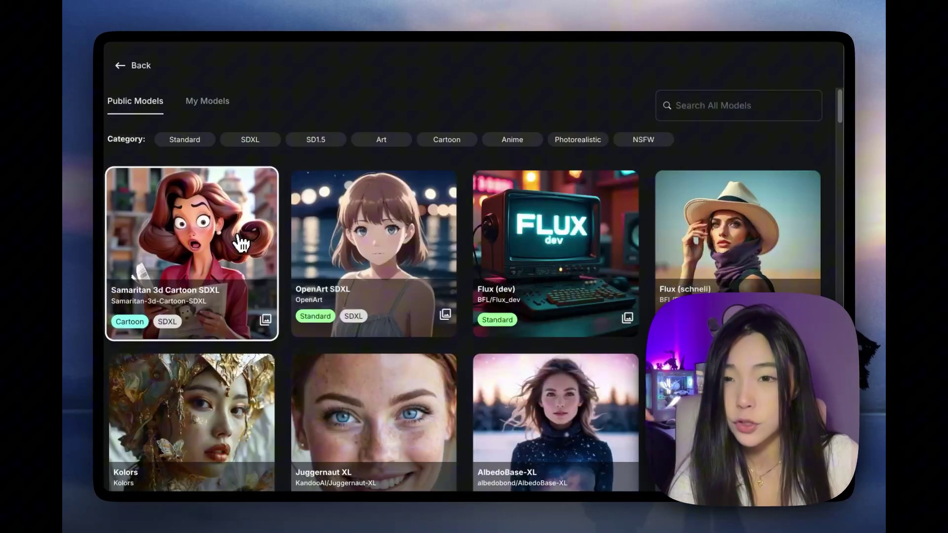
# - Switch to OpenArt SDXL, append ', 3d cartoon style' to the prompt, and generate 4 images
pyautogui.click(417, 239)
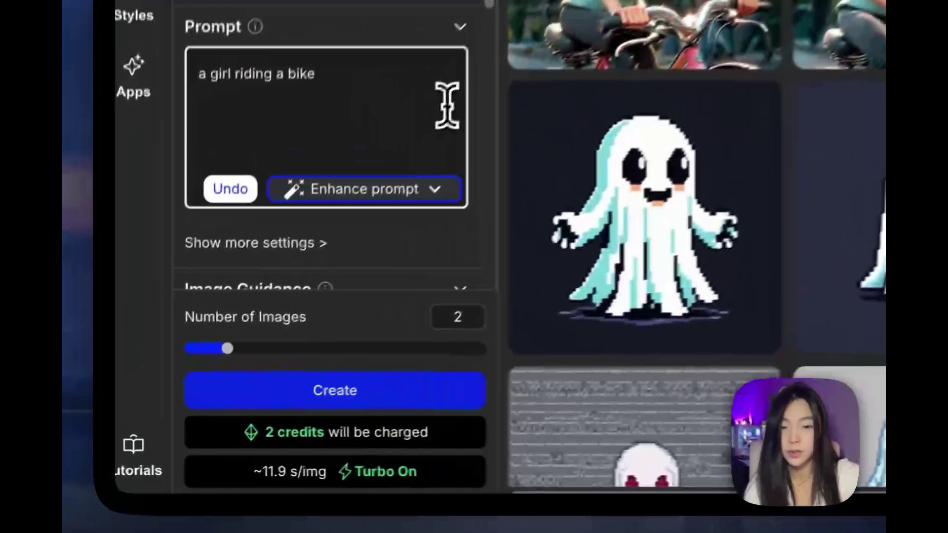
pyautogui.write(', 3d cartoo')
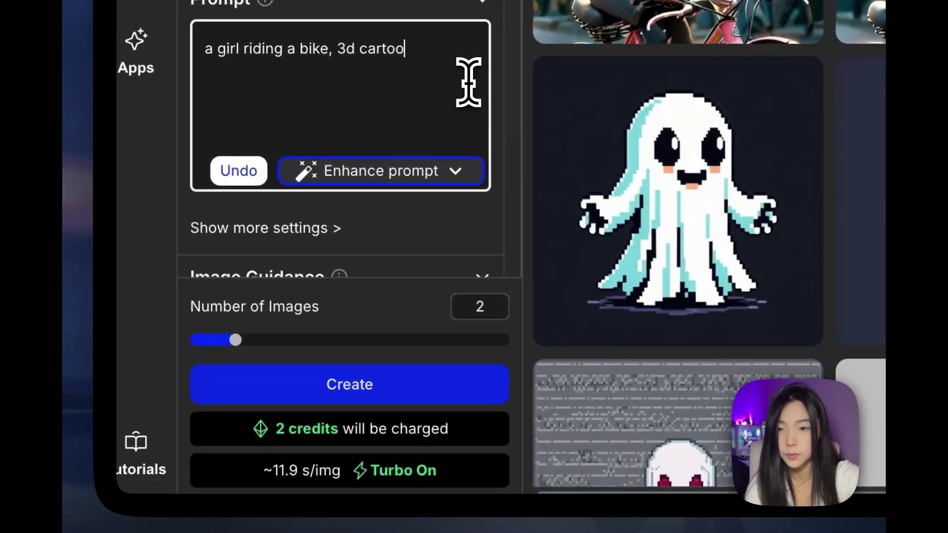
pyautogui.write('n style')
pyautogui.moveTo(235, 340); pyautogui.dragTo(326, 340)
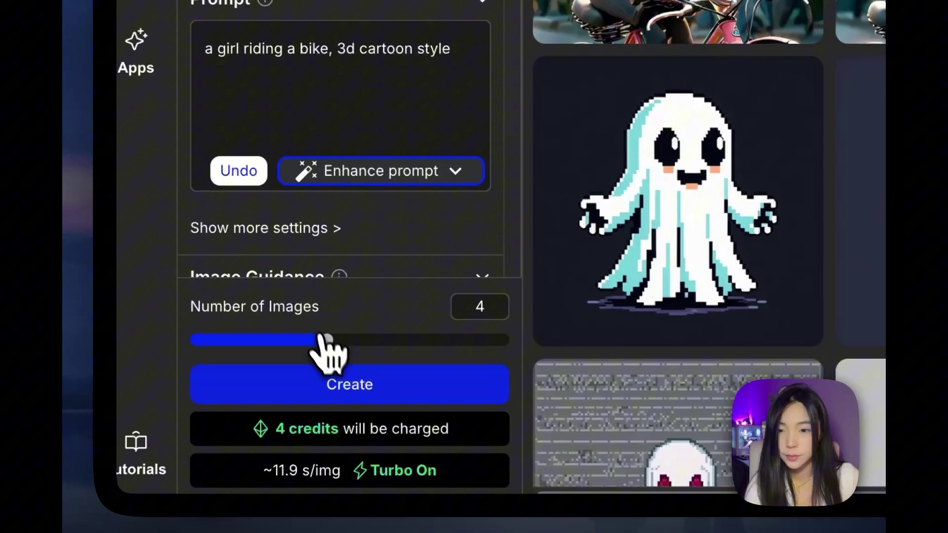
pyautogui.click(351, 386)
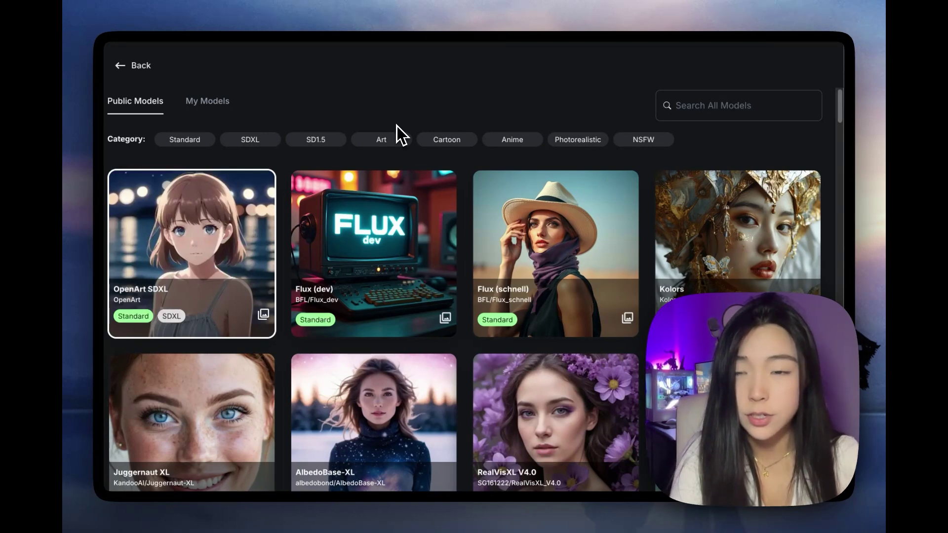
# - Filter the model list to Standard-category models
pyautogui.click(187, 140)
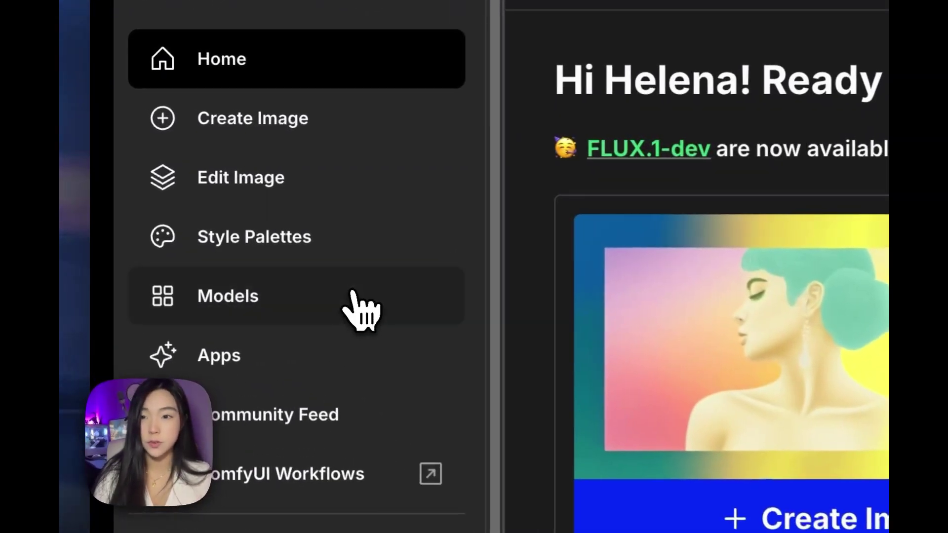
# - Open the Models page, check My Models, then view the OpenArt Selections tab
pyautogui.click(232, 211)
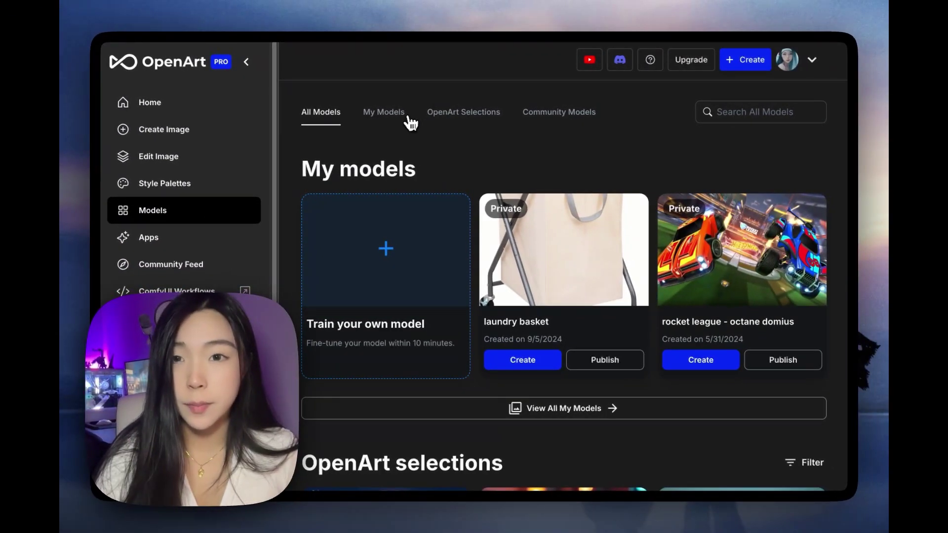
pyautogui.click(410, 124)
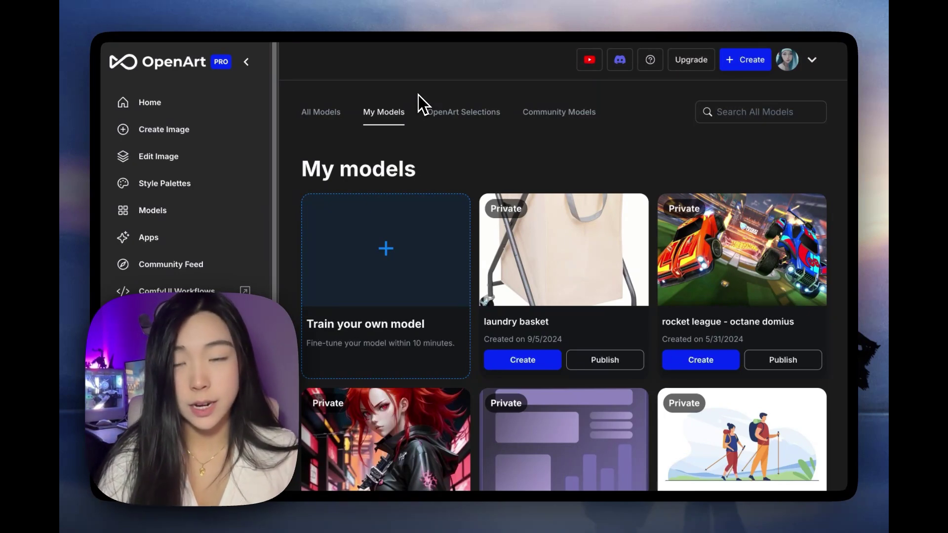
pyautogui.click(478, 114)
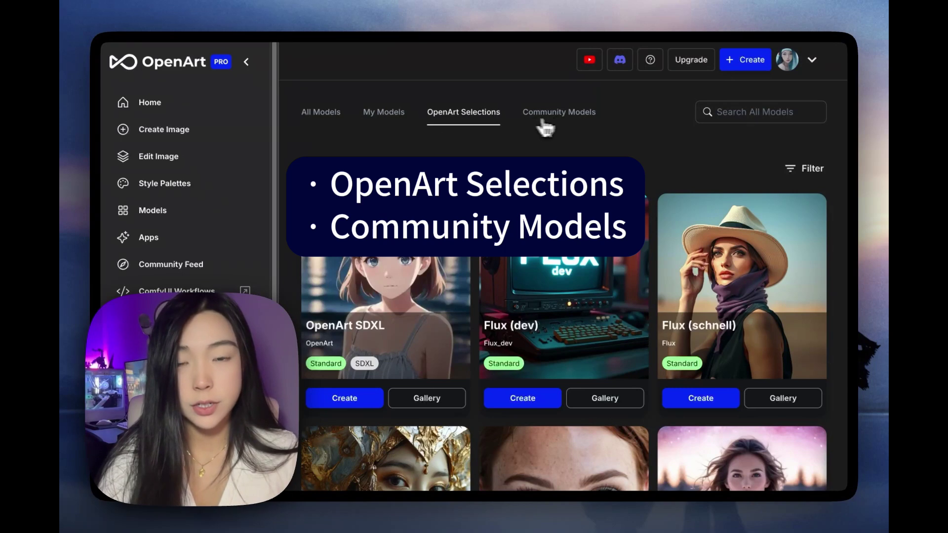
# - Glance at Community Models, then scroll the OpenArt Selections and open the category filter
pyautogui.click(561, 121)
pyautogui.click(459, 124)
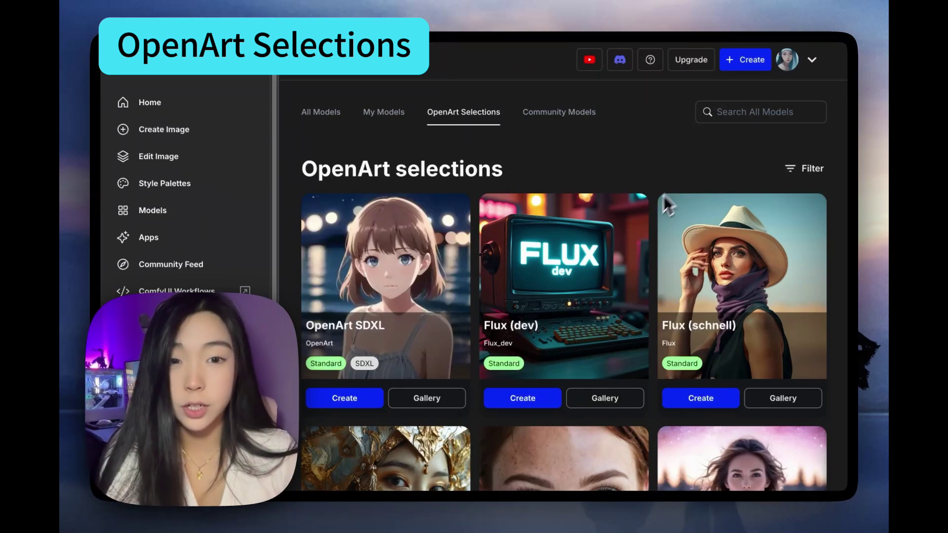
pyautogui.scroll(-4, 642, 223)
pyautogui.scroll(-3, 586, 290)
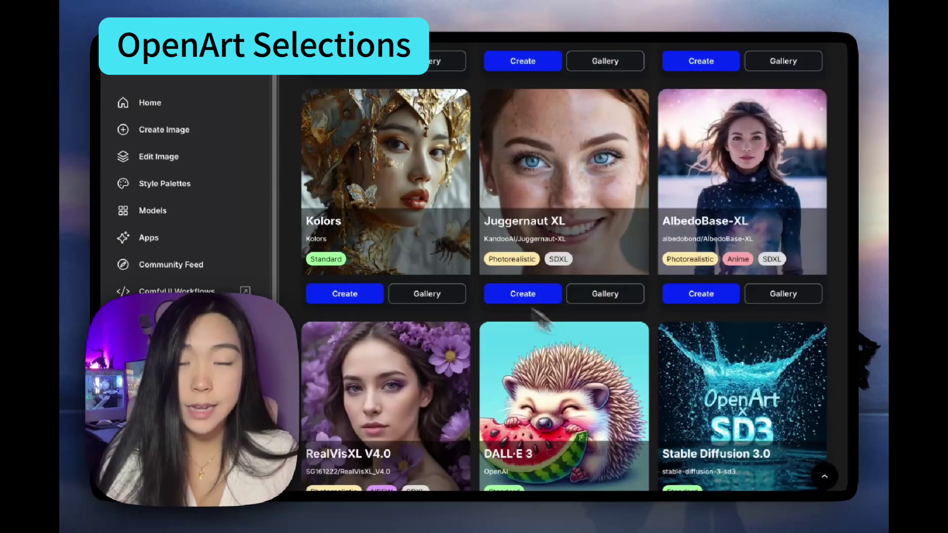
pyautogui.scroll(-3, 627, 372)
pyautogui.scroll(5, 673, 354)
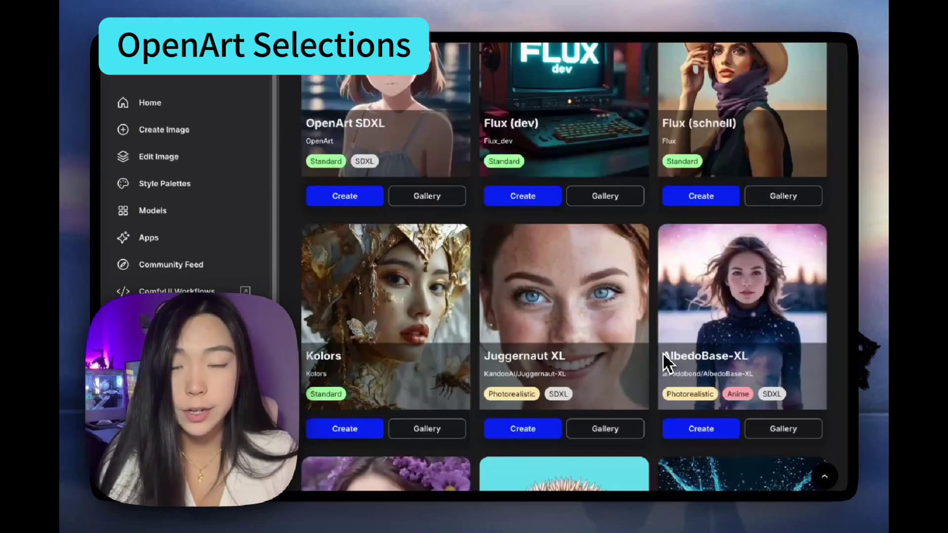
pyautogui.scroll(4, 666, 363)
pyautogui.click(809, 169)
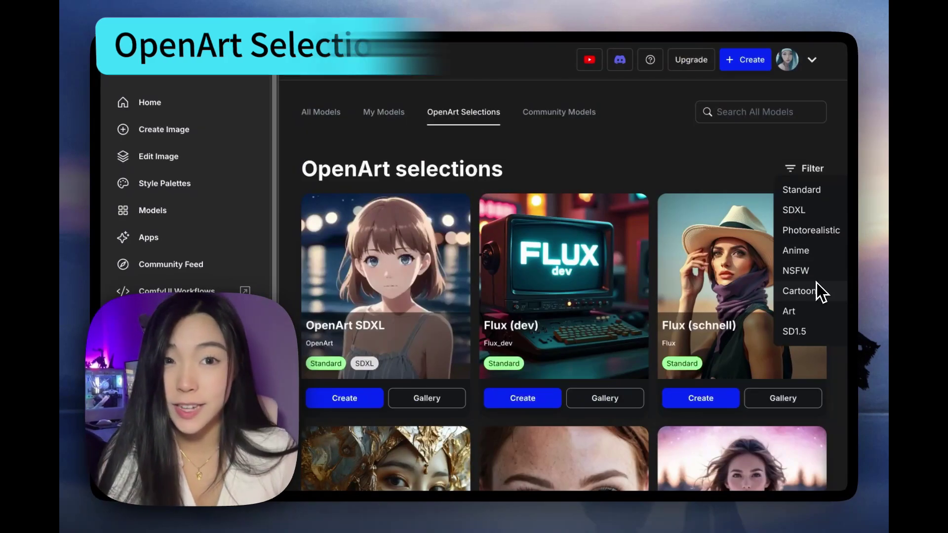
# - Switch between Community Models and My Models, then browse the Whimsical Minimalism example gallery
pyautogui.click(558, 123)
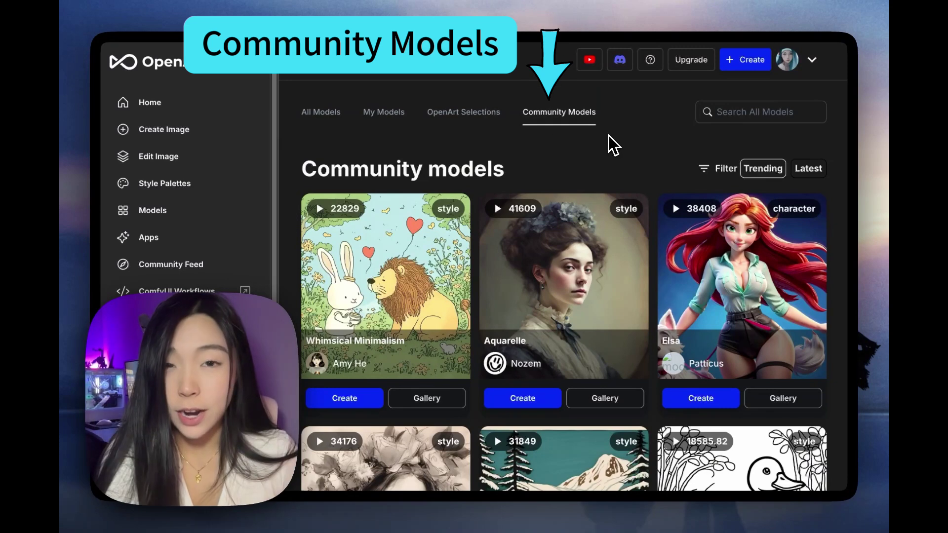
pyautogui.click(398, 124)
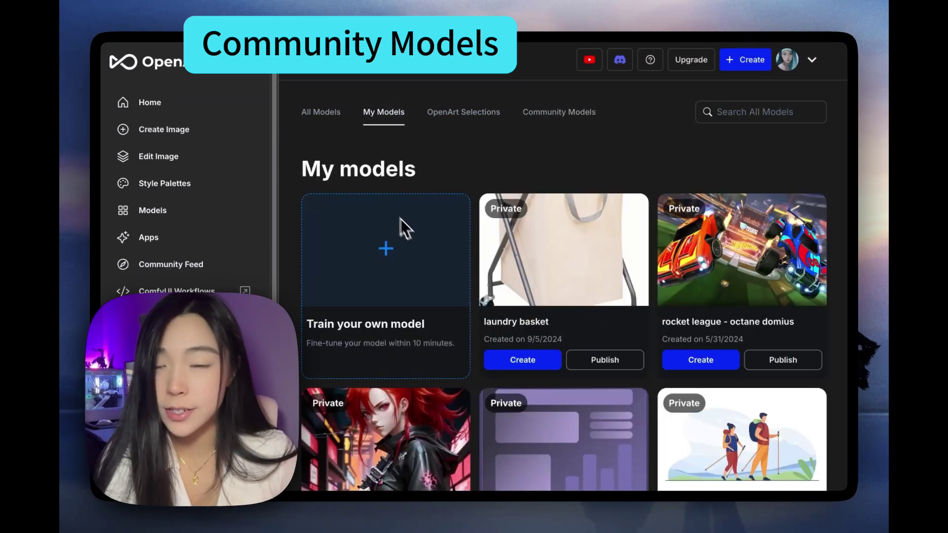
pyautogui.click(575, 119)
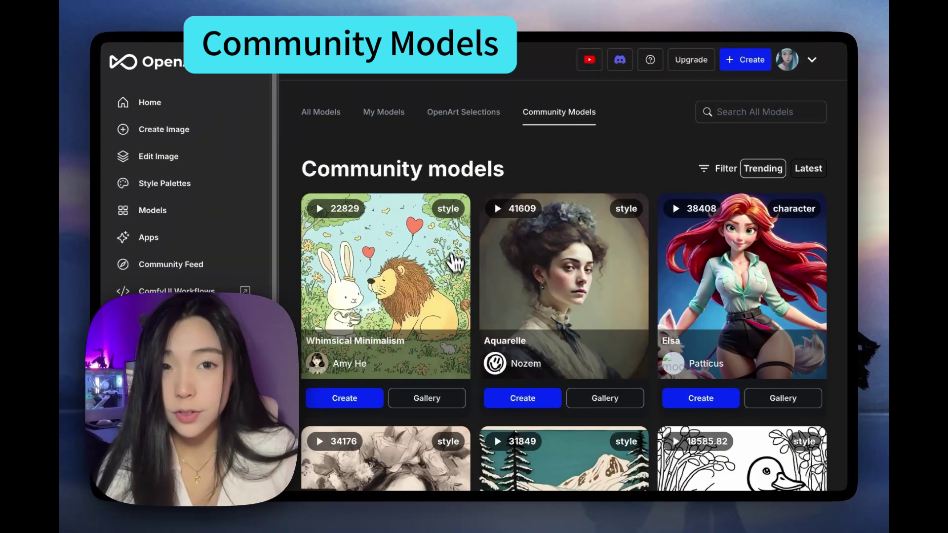
pyautogui.click(448, 401)
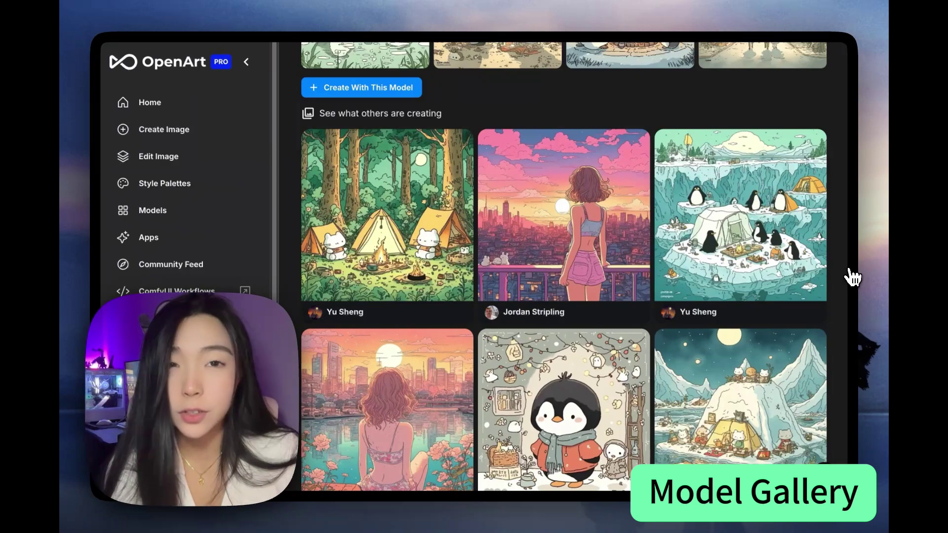
pyautogui.scroll(-15, 853, 277)
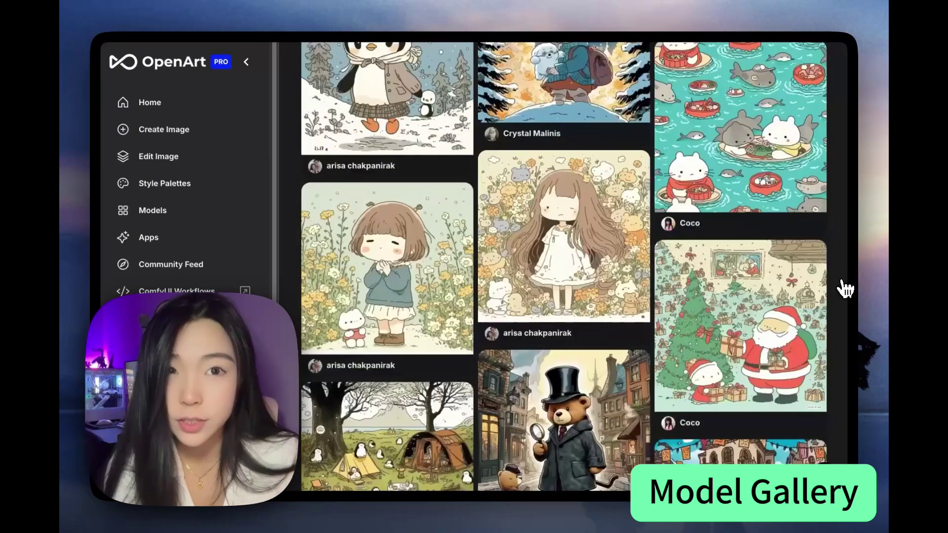
pyautogui.scroll(-10, 827, 301)
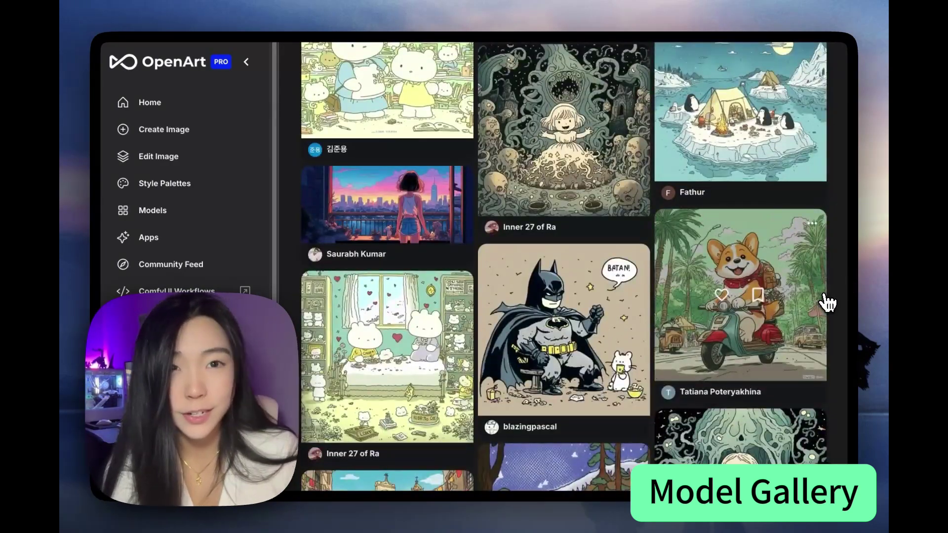
pyautogui.scroll(-12, 821, 301)
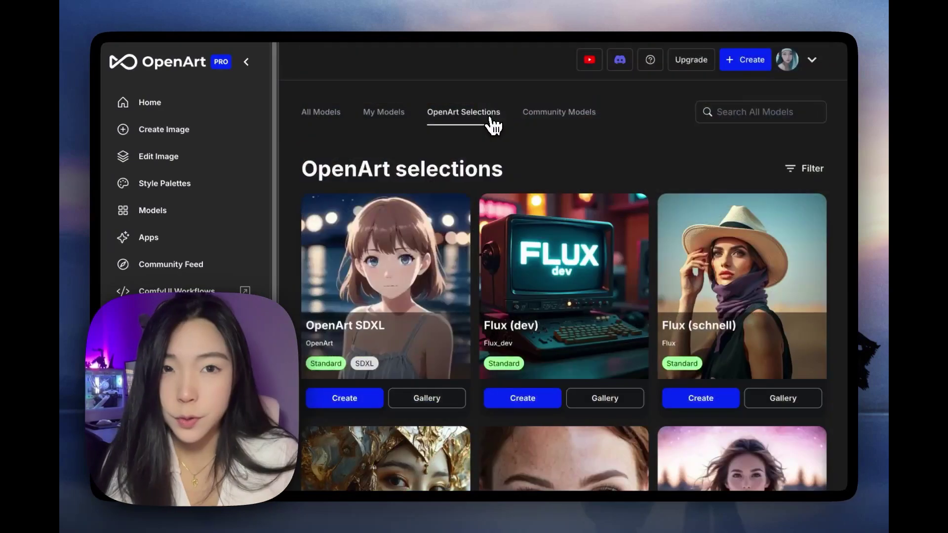
pyautogui.scroll(-4, 604, 283)
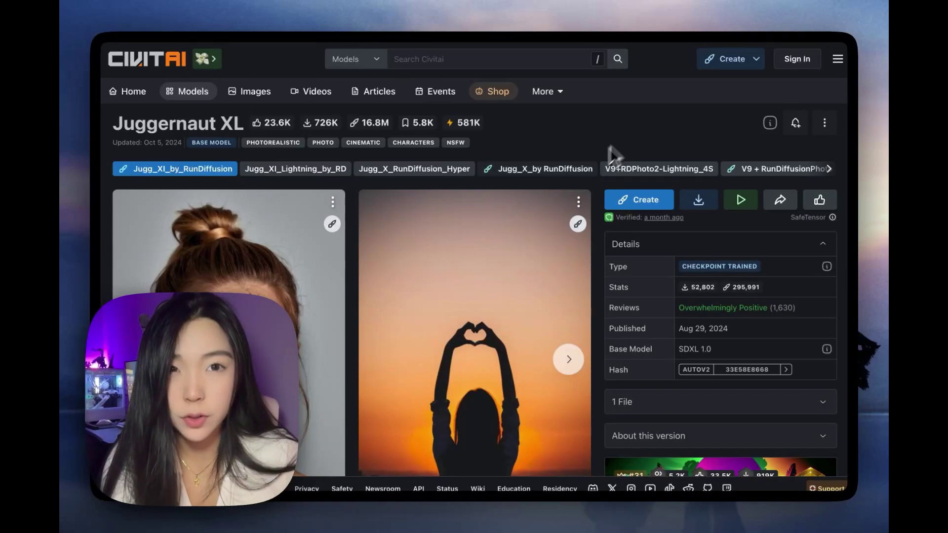
# - Scroll Civitai's Juggernaut XL page past its details and Suggested Resources into the user image gallery
pyautogui.scroll(-6, 599, 263)
pyautogui.scroll(-15, 598, 254)
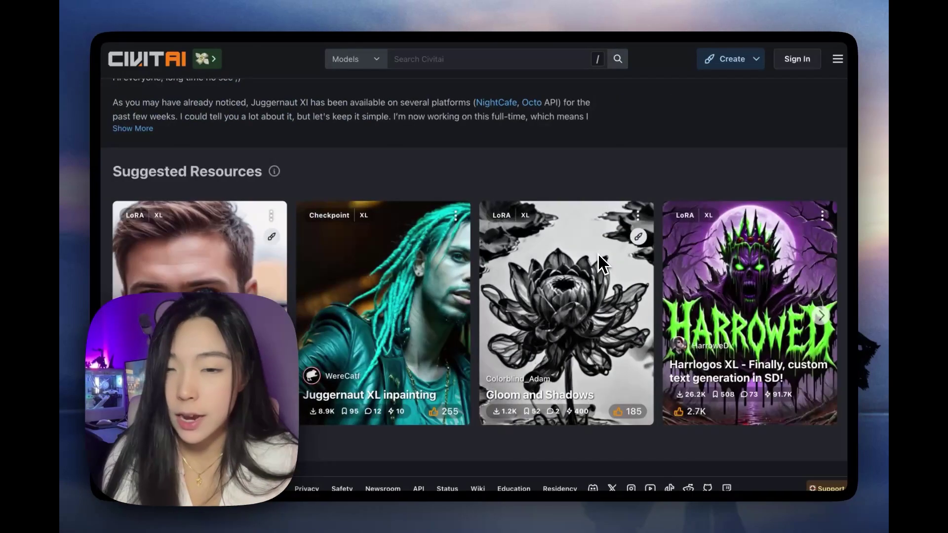
pyautogui.scroll(-5, 610, 259)
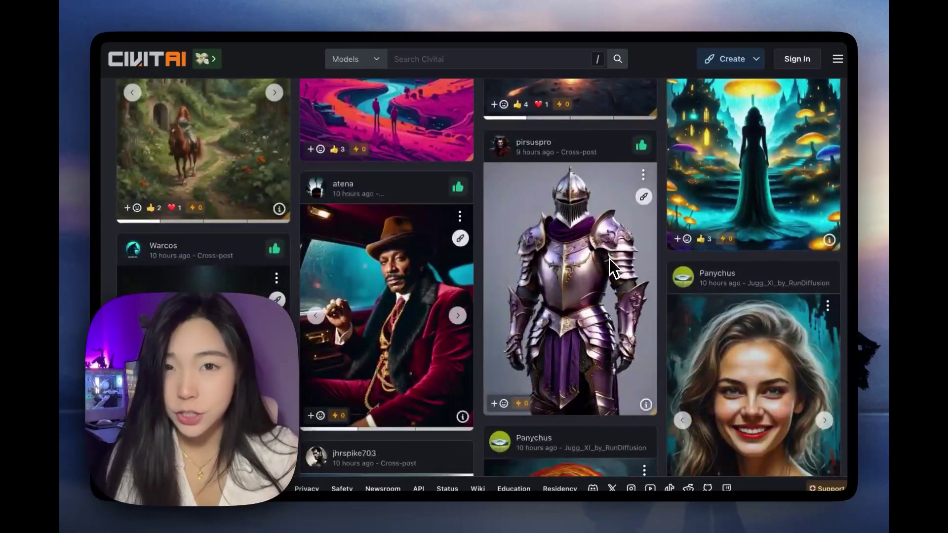
pyautogui.scroll(-3, 612, 268)
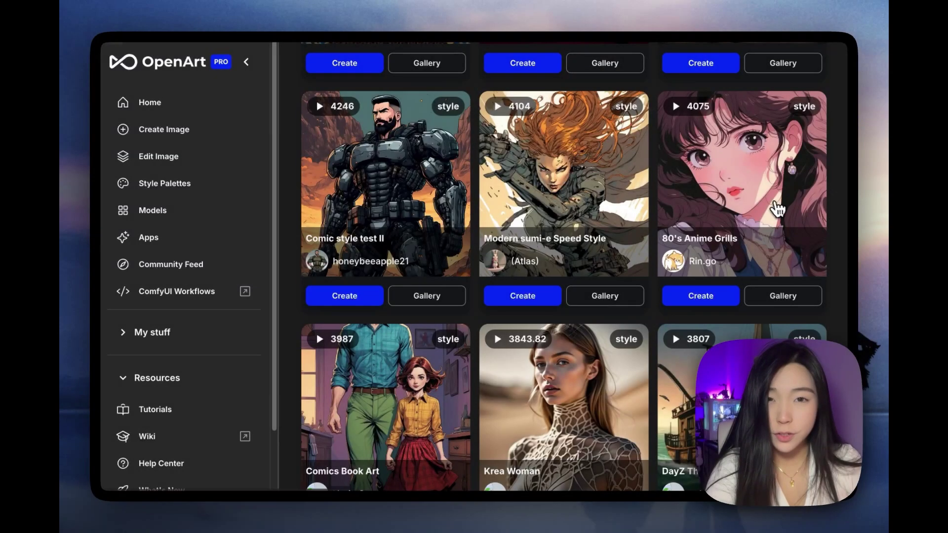
# - Open the 80's Anime Grills gallery and start creating images with that model
pyautogui.click(774, 210)
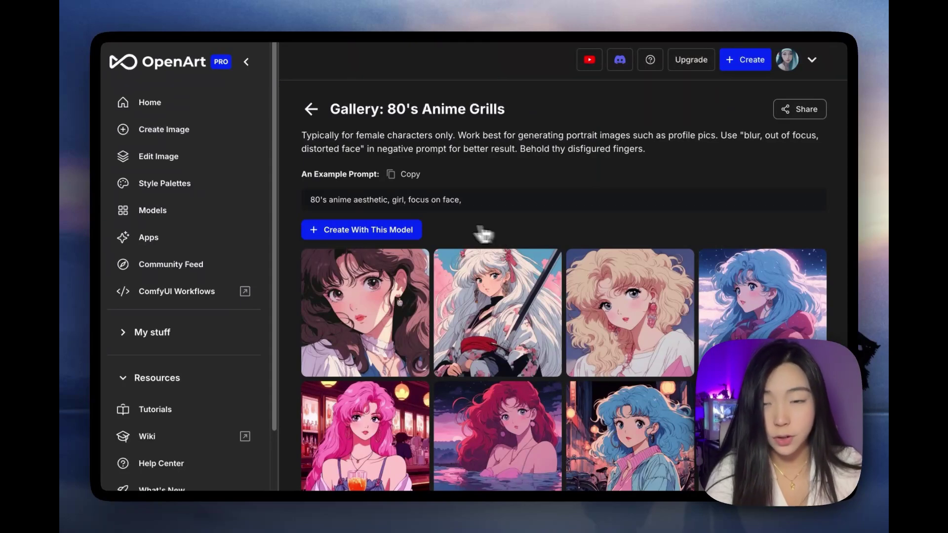
pyautogui.click(346, 231)
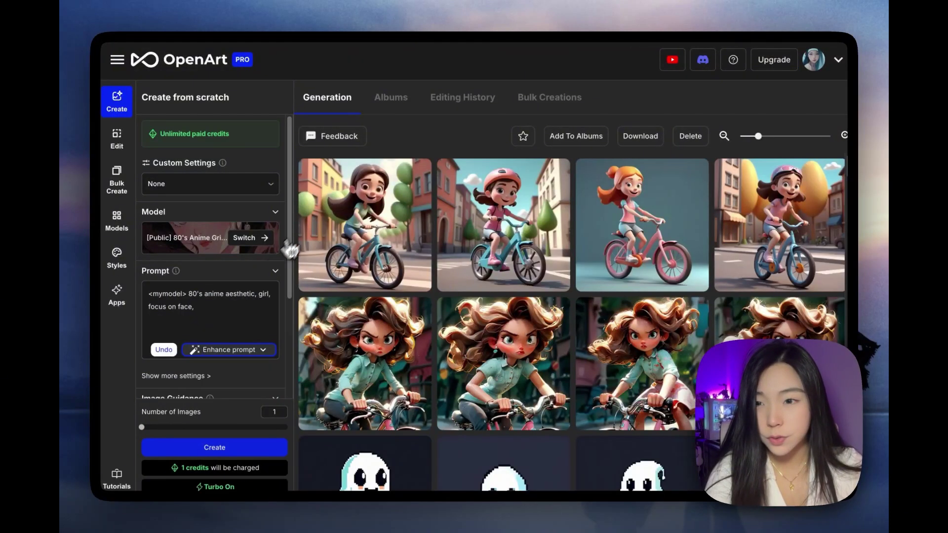
# - Generate four images from the example prompt, then four more with the prompt 'beach sunset'
pyautogui.click(203, 427)
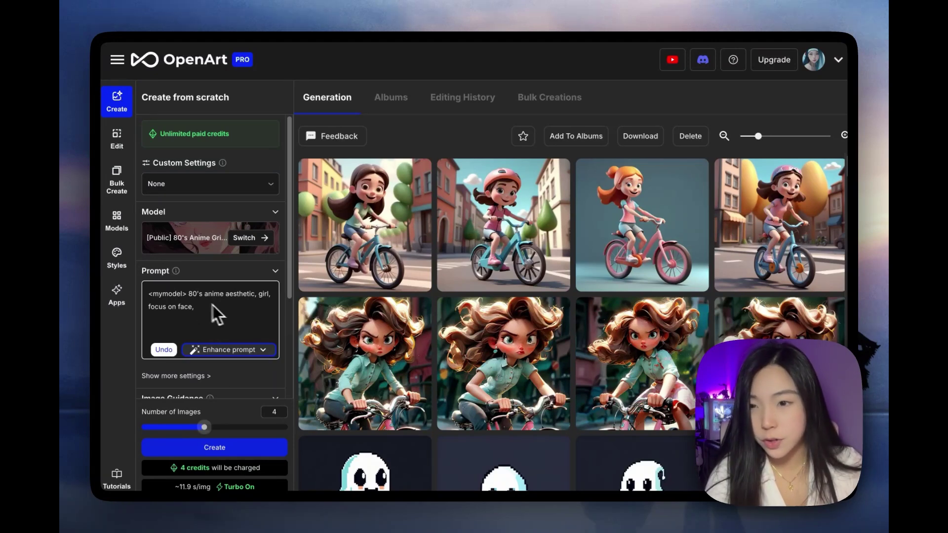
pyautogui.click(230, 447)
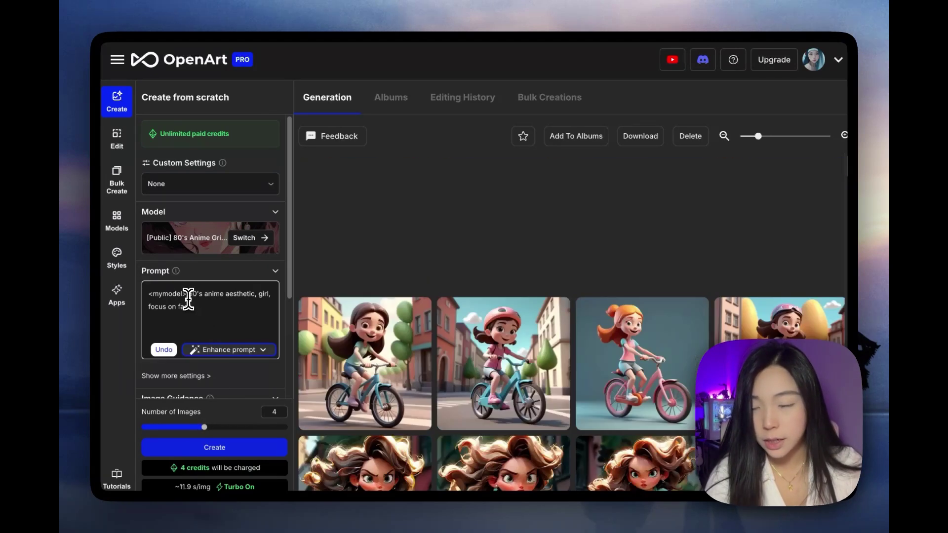
pyautogui.moveTo(208, 311); pyautogui.dragTo(190, 294)
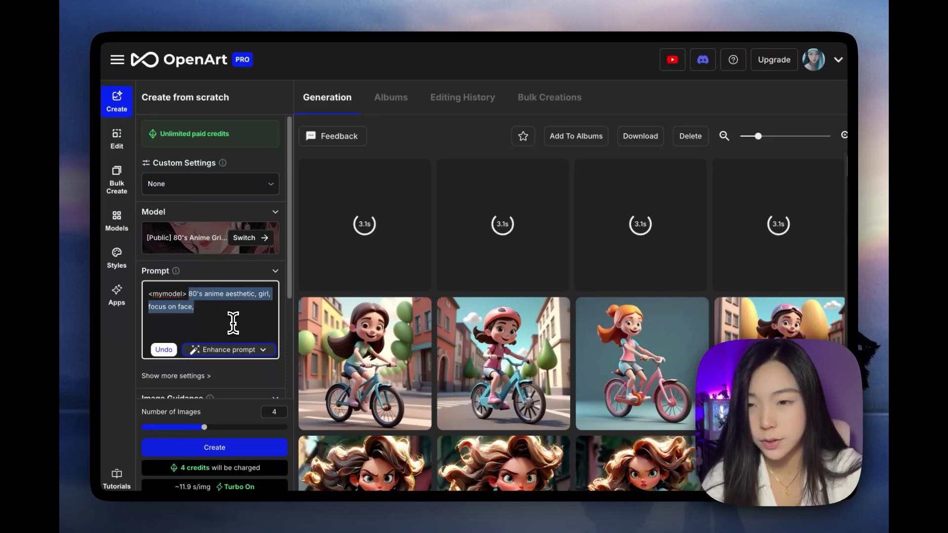
pyautogui.write('beach sunset')
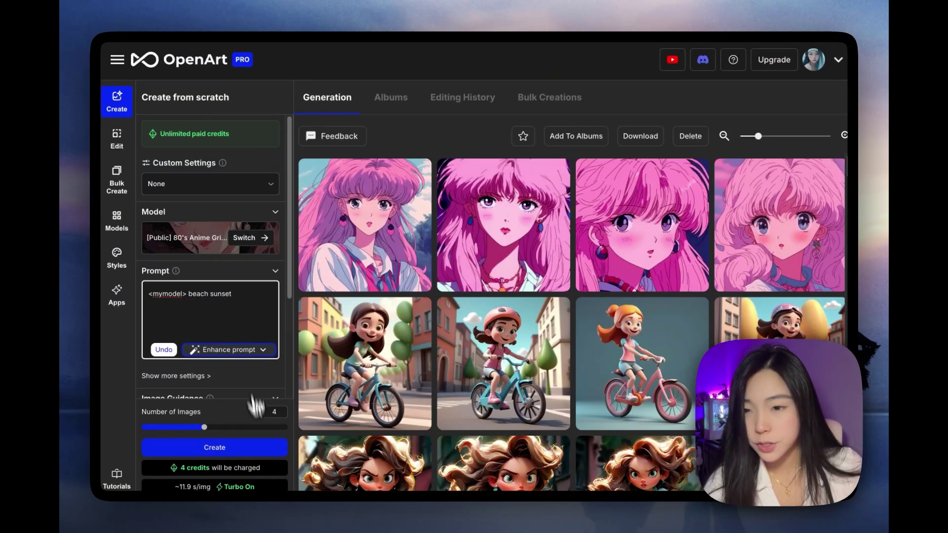
pyautogui.click(250, 447)
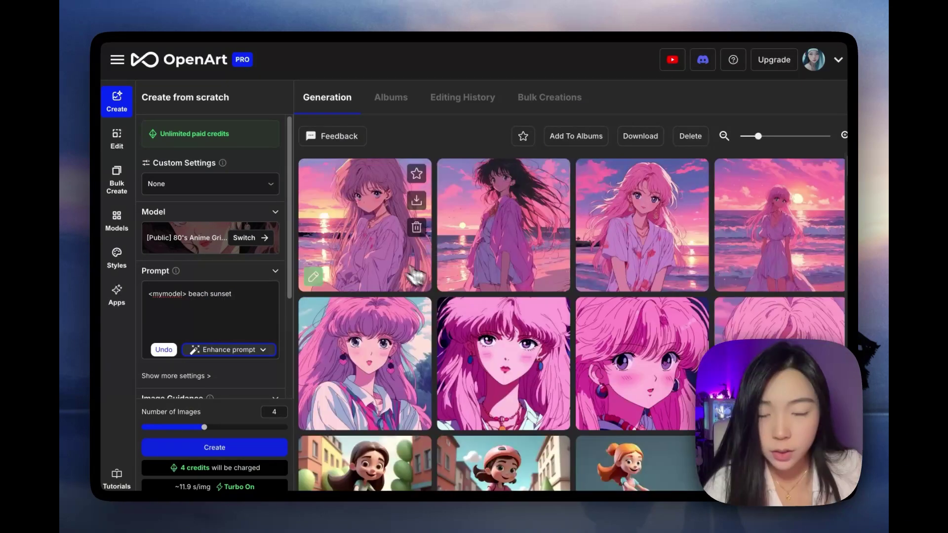
# - Open a beach-sunset result, step to the next image, and try publishing it to the community
pyautogui.click(372, 206)
pyautogui.click(539, 272)
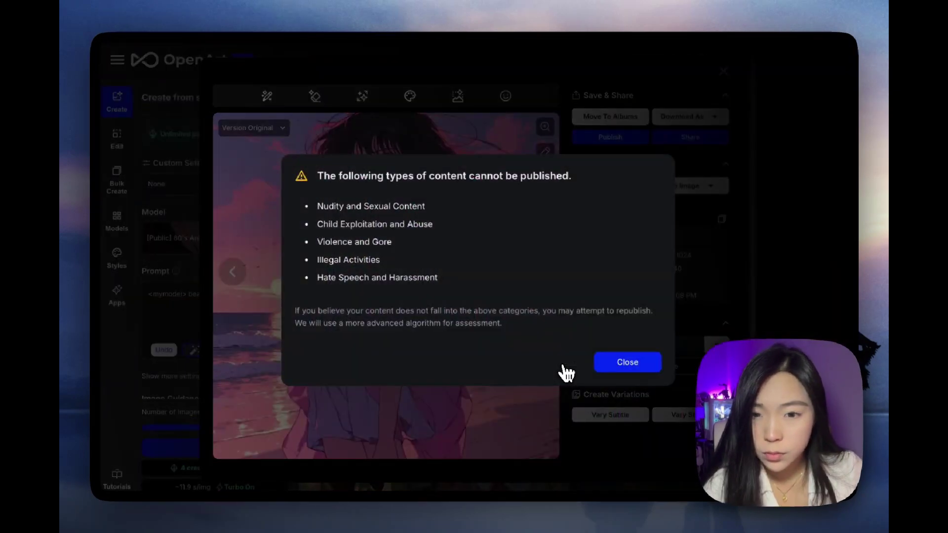
pyautogui.click(567, 364)
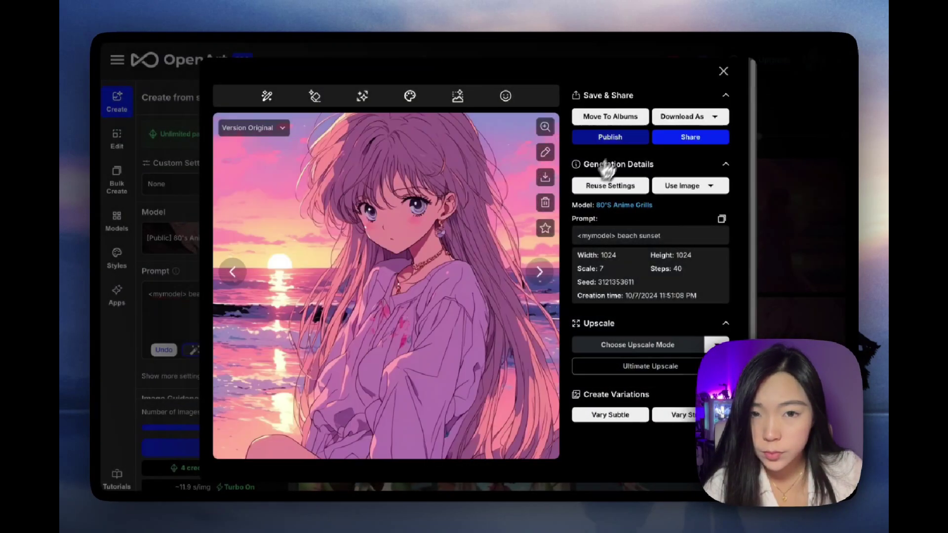
pyautogui.click(612, 139)
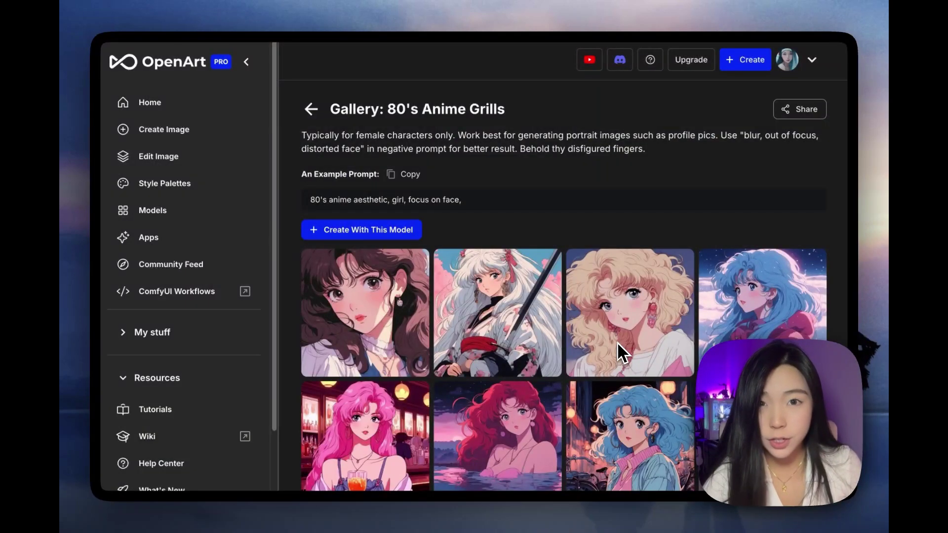
# - Open another user's pink beach-sunset image and review its prompt and settings
pyautogui.scroll(-5, 617, 343)
pyautogui.click(620, 349)
pyautogui.click(129, 67)
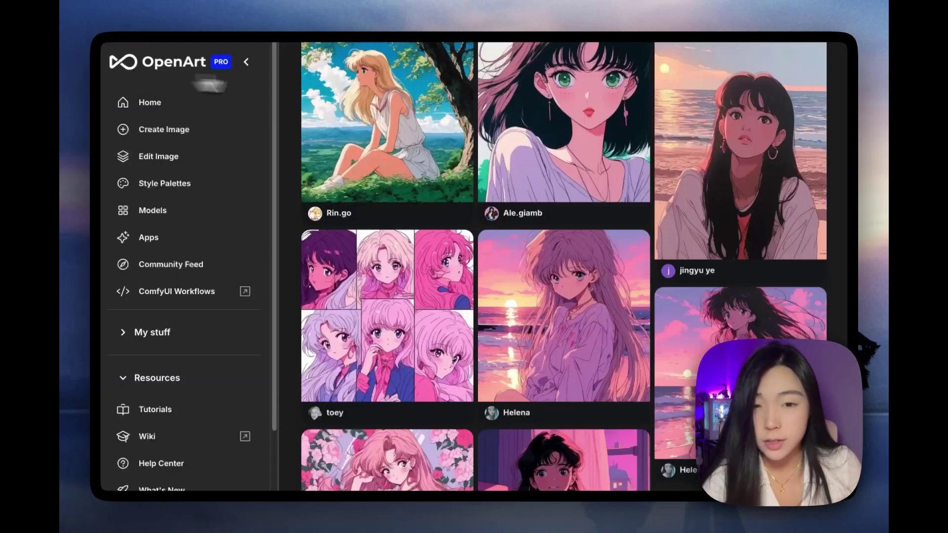
pyautogui.click(549, 255)
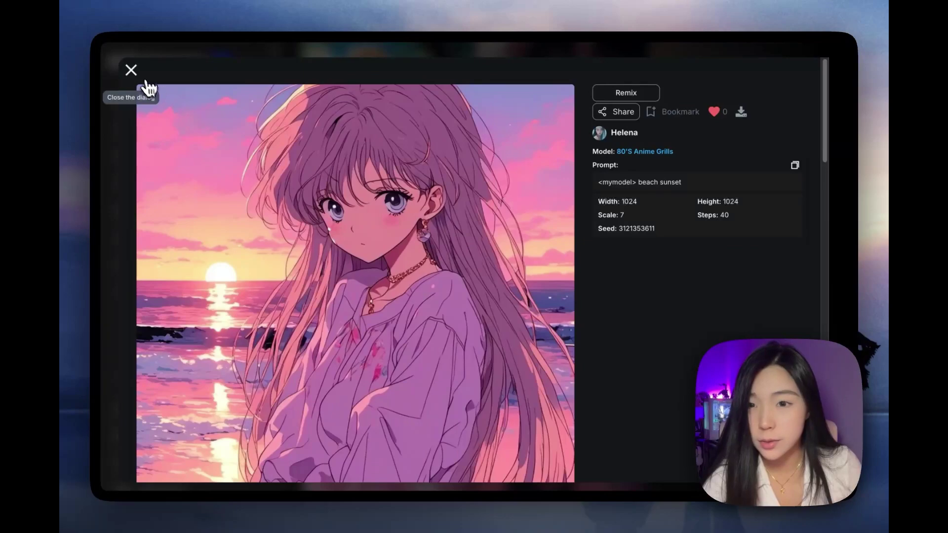
pyautogui.click(146, 84)
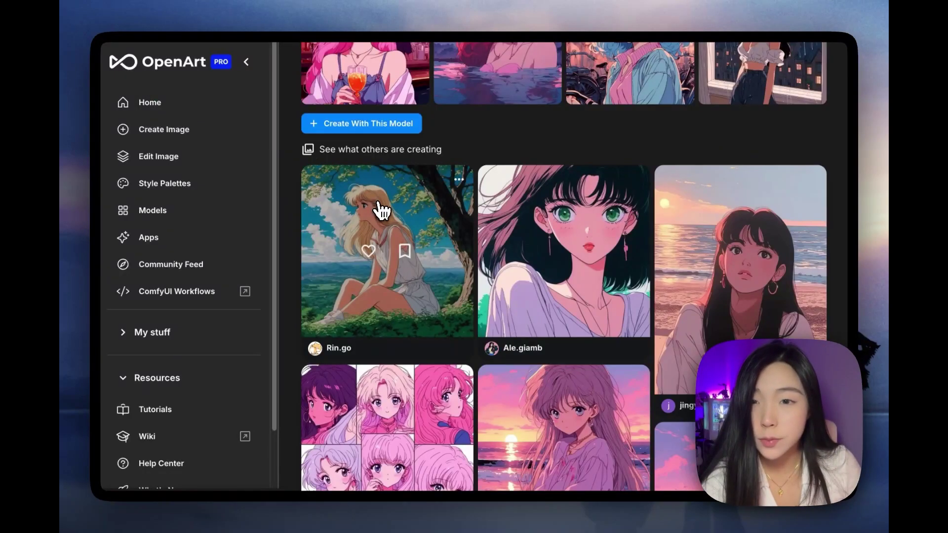
# - View the blonde girl under a tree image, then step through further community images
pyautogui.click(380, 192)
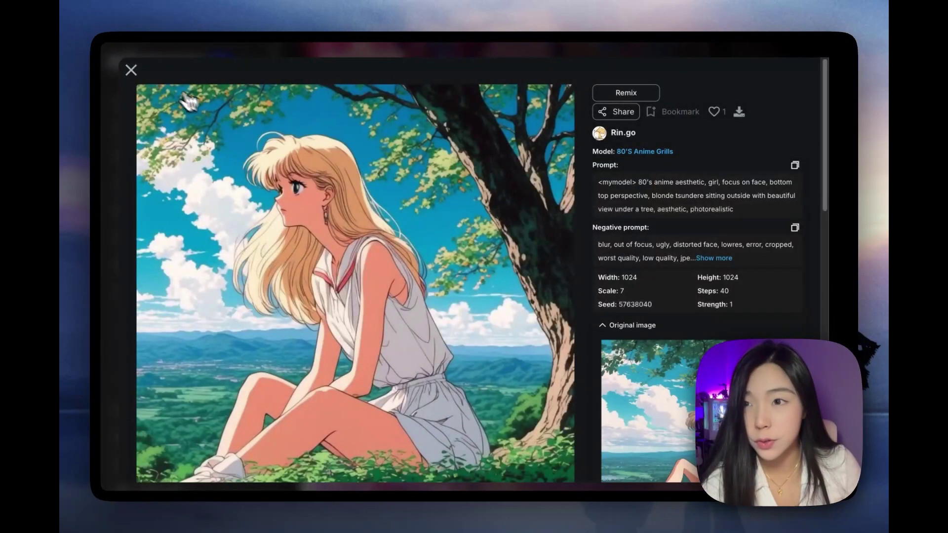
pyautogui.click(131, 70)
pyautogui.click(572, 387)
pyautogui.press('Right')
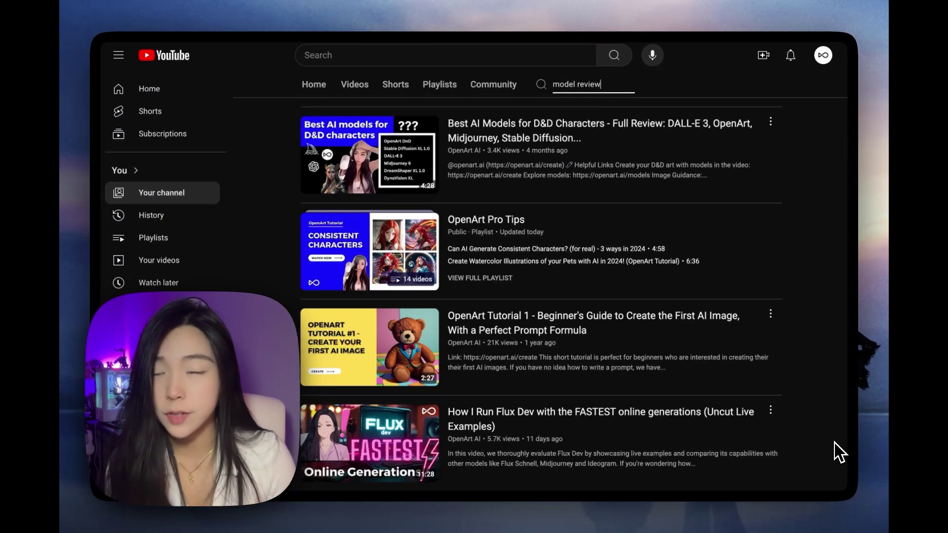
# - Scroll up the 'model review' results and go back to the OpenArt AI channel's Videos list
pyautogui.scroll(5, 839, 451)
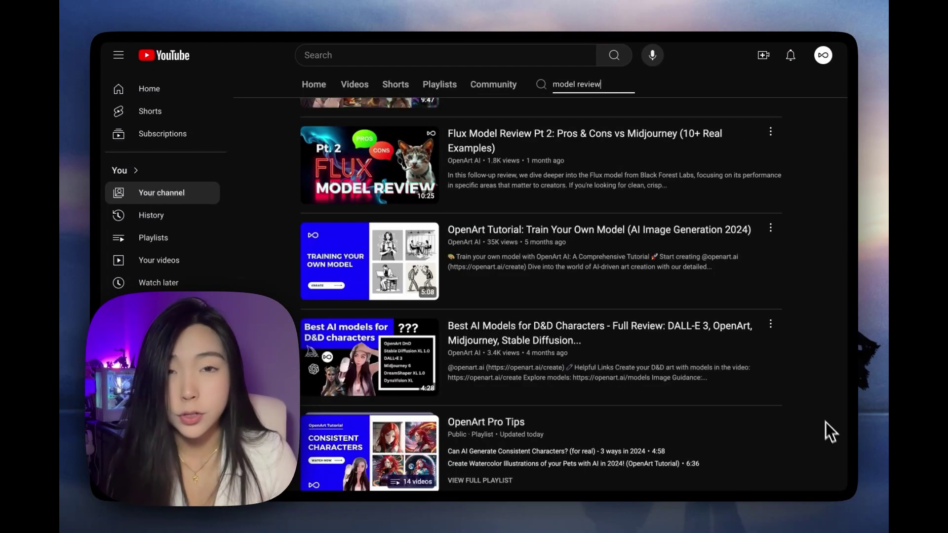
pyautogui.scroll(1, 815, 424)
pyautogui.scroll(2, 805, 422)
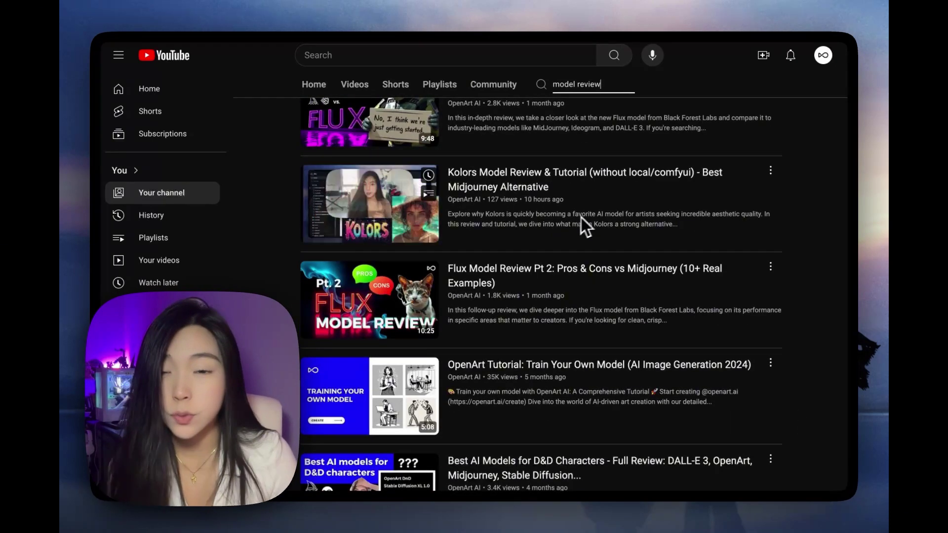
pyautogui.hotkey('alt', 'Left')
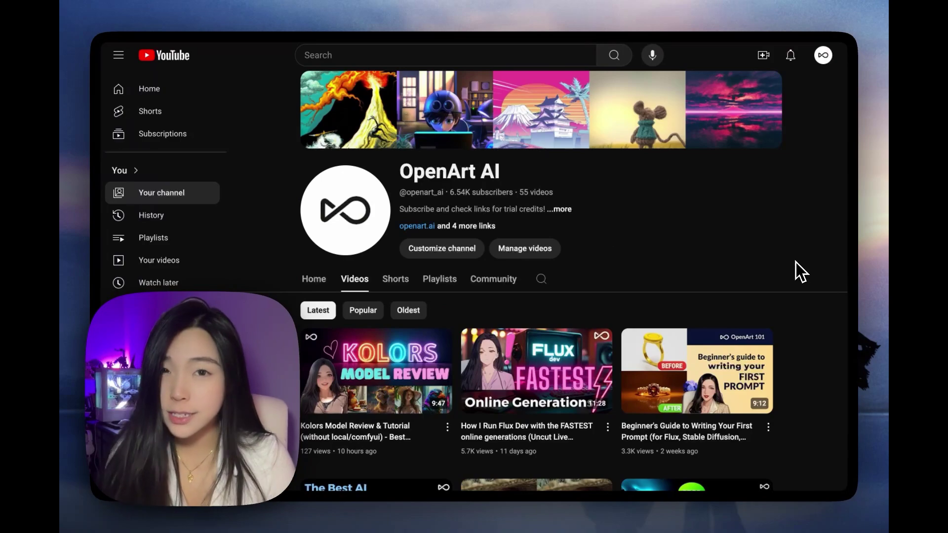